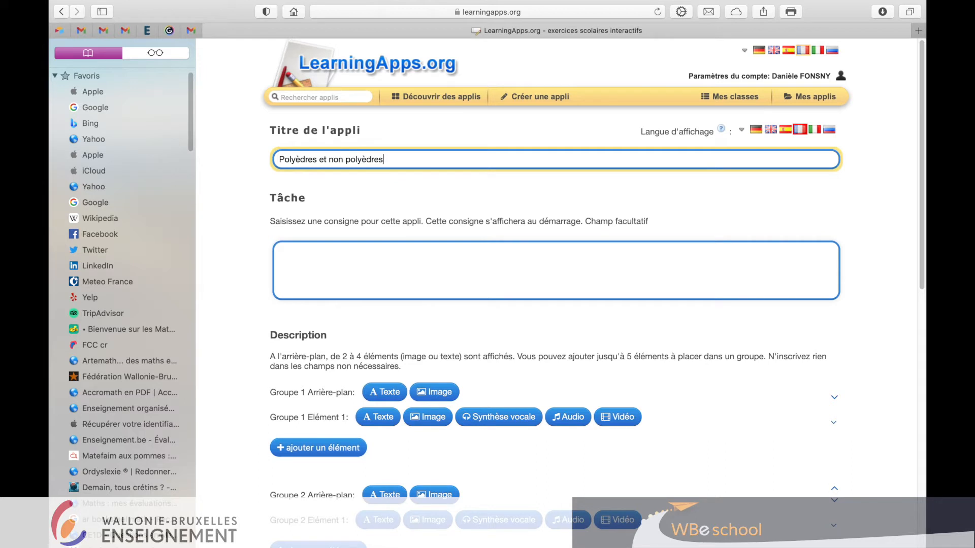
Enter "Classe les éléments suivants" as the app's task instruction.
click(303, 249)
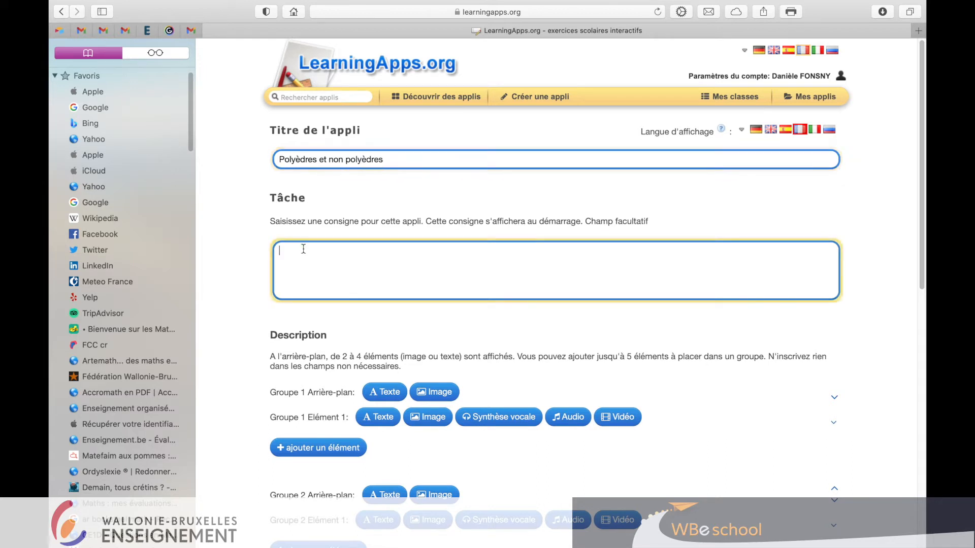
scroll(303, 249, down, 2)
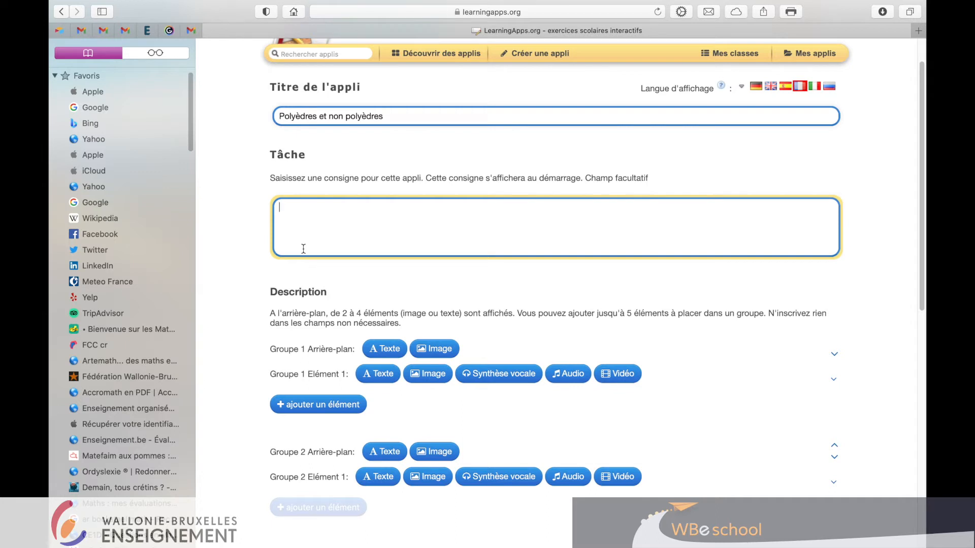
text(Classe les éléments suiva)
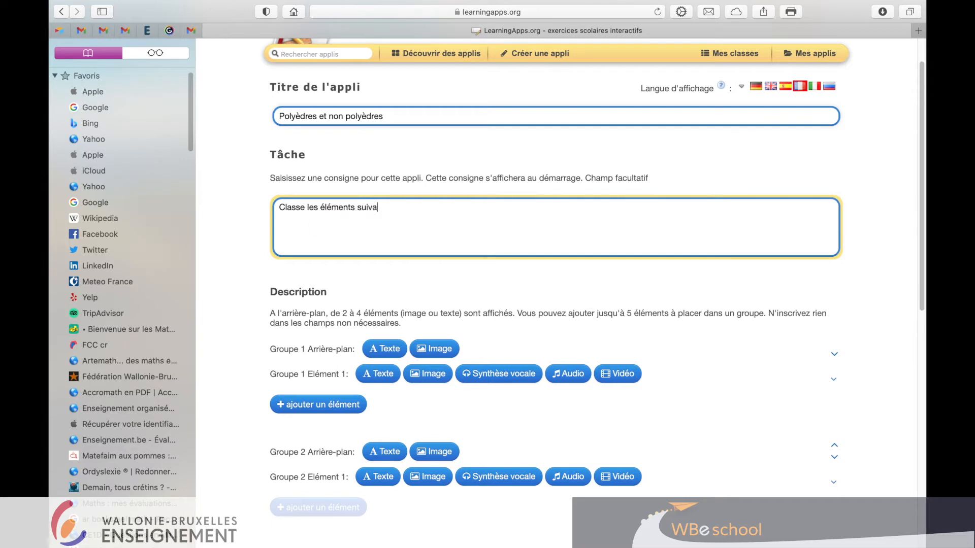
text(nts)
Give the Group 1 background the text "Polyèdres" and the hint "Solide limité par des faces polygonales.".
scroll(312, 266, down, 3)
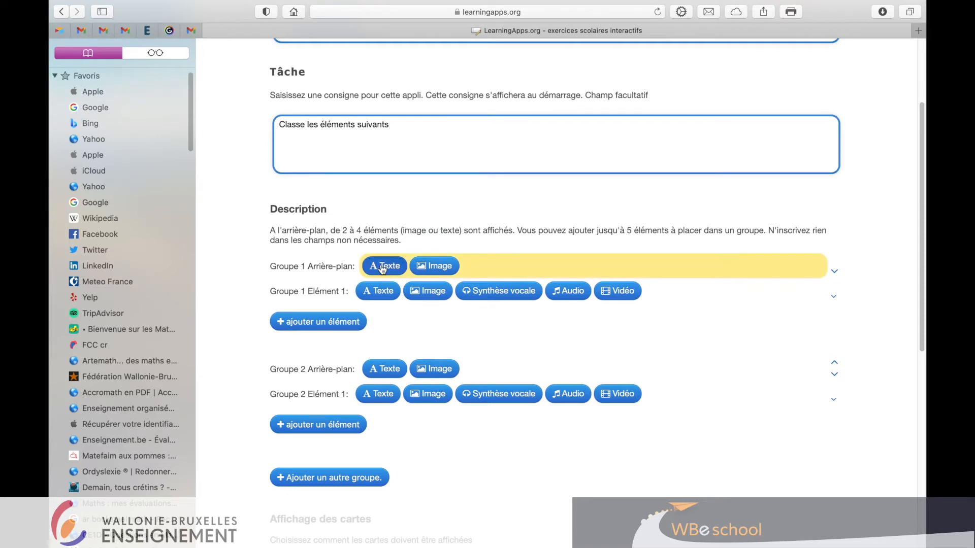
click(382, 267)
text(Polyd)
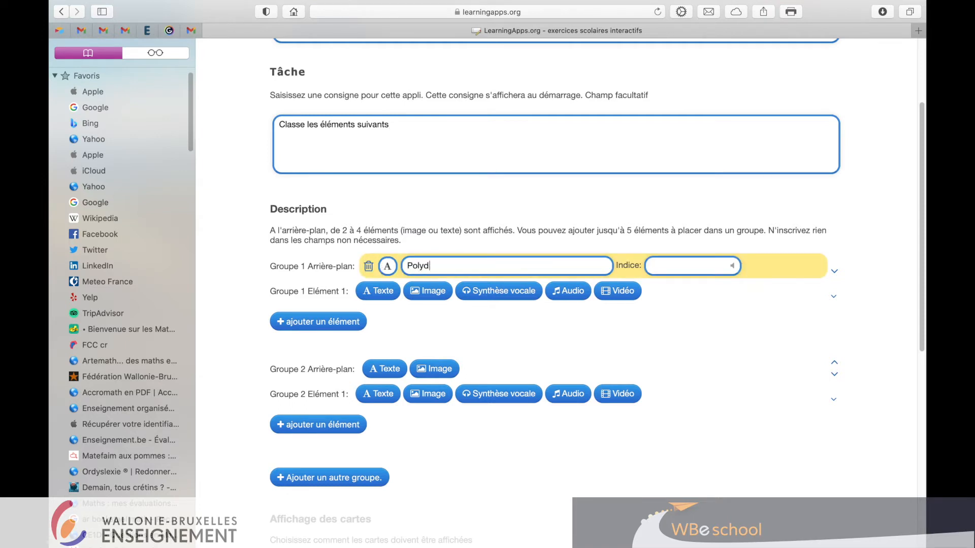
key(BackSpace)
text(èdres)
click(661, 269)
text(Solide limité par des )
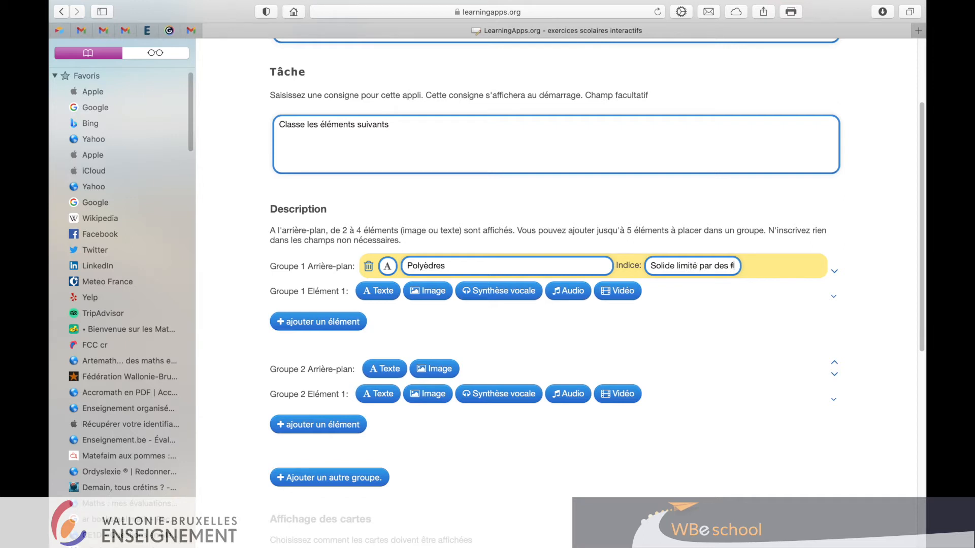
text(faces polygonales)
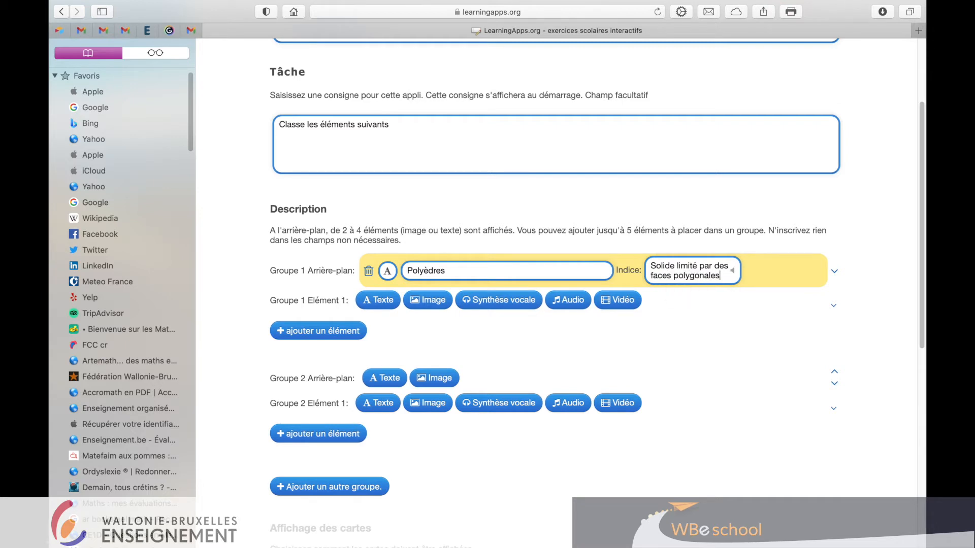
text(.)
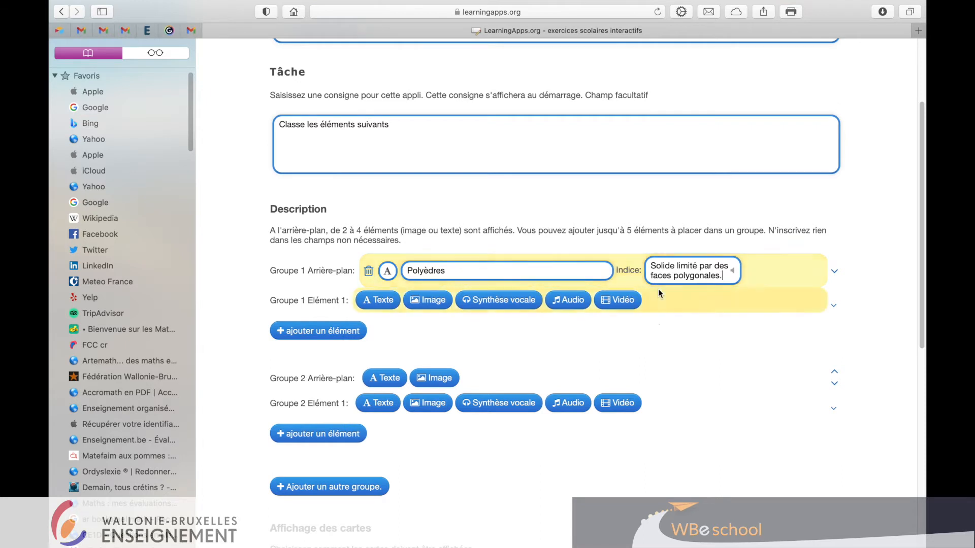
Set Group 1 element 1 to the text "Un cube".
scroll(659, 293, down, 1)
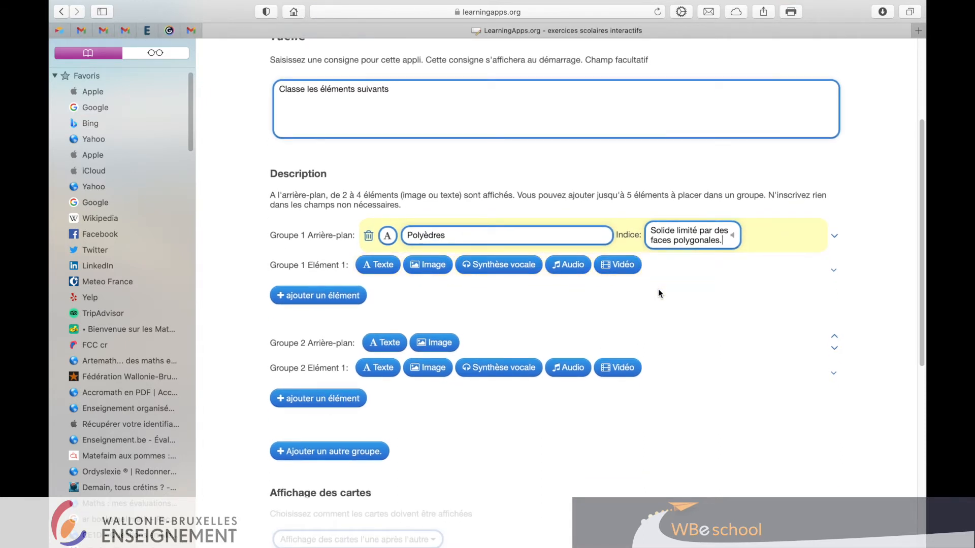
click(378, 265)
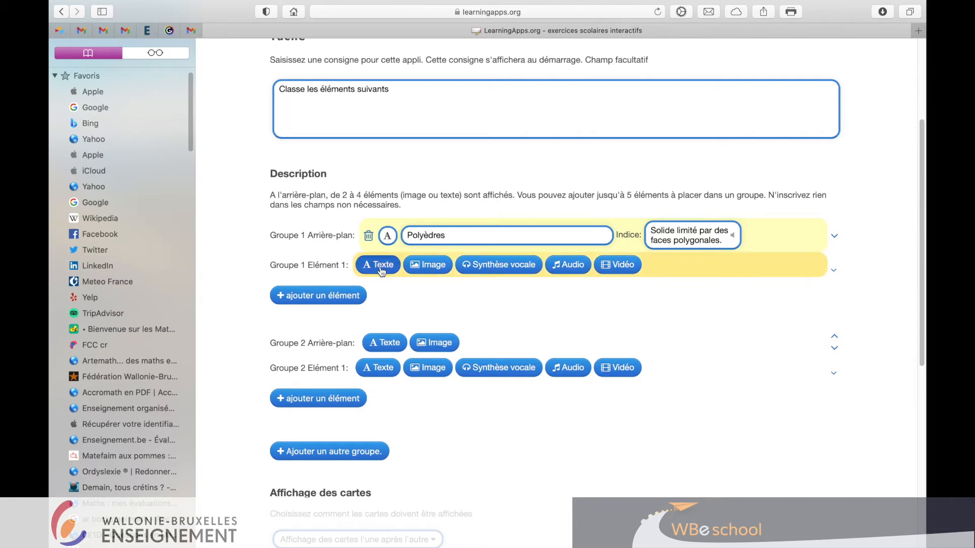
text(U)
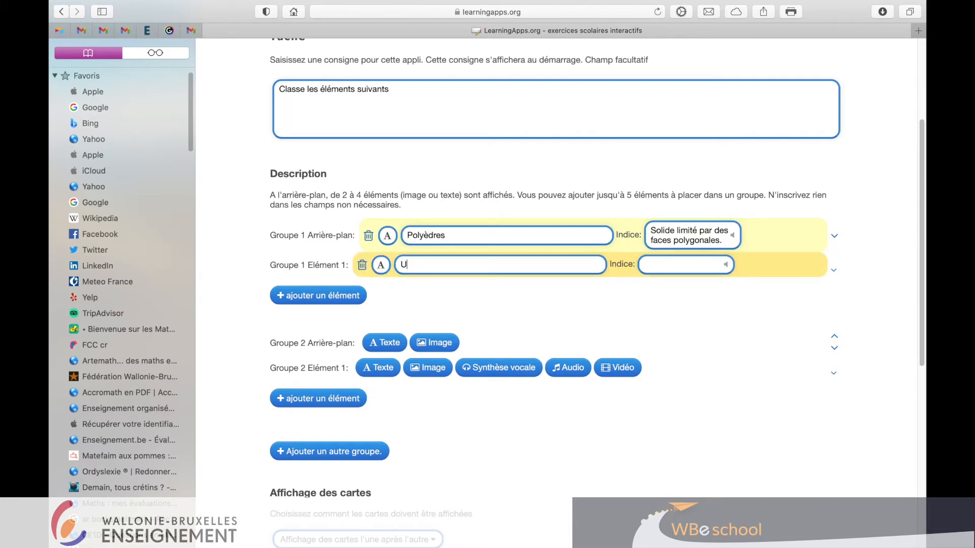
text(n cube)
Add a second element to Group 1 and upload the image pn7cymuo.png from the Polyèdres folder in LearningApps.
click(308, 297)
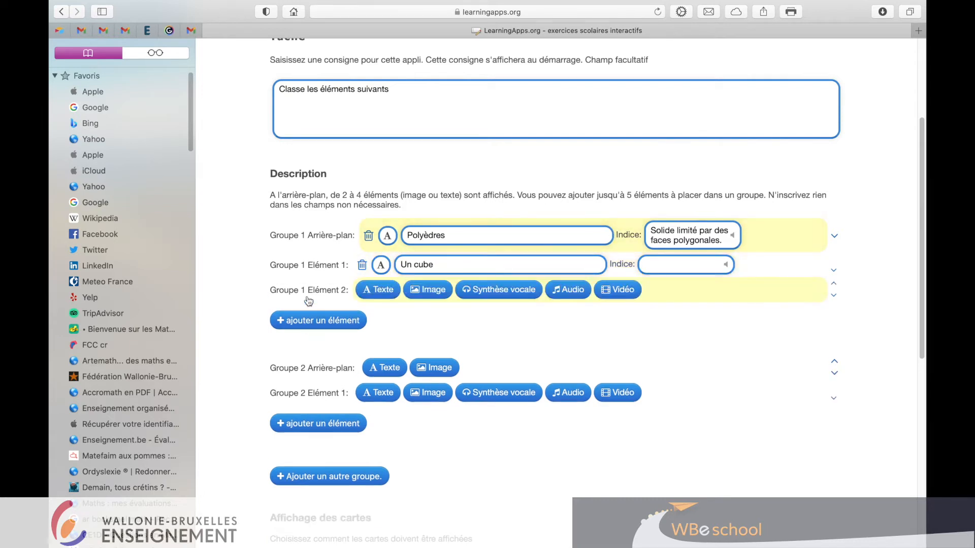
click(432, 290)
scroll(515, 229, down, 3)
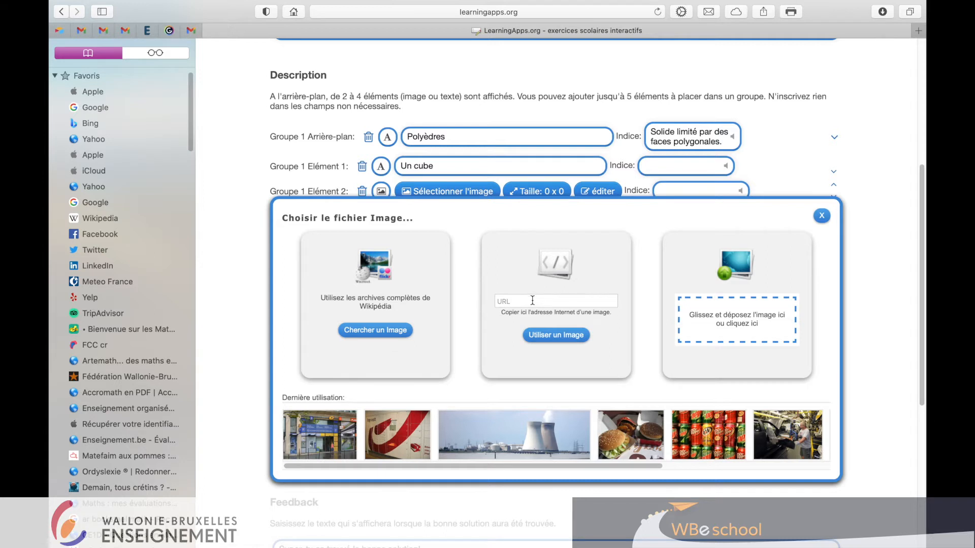
click(718, 319)
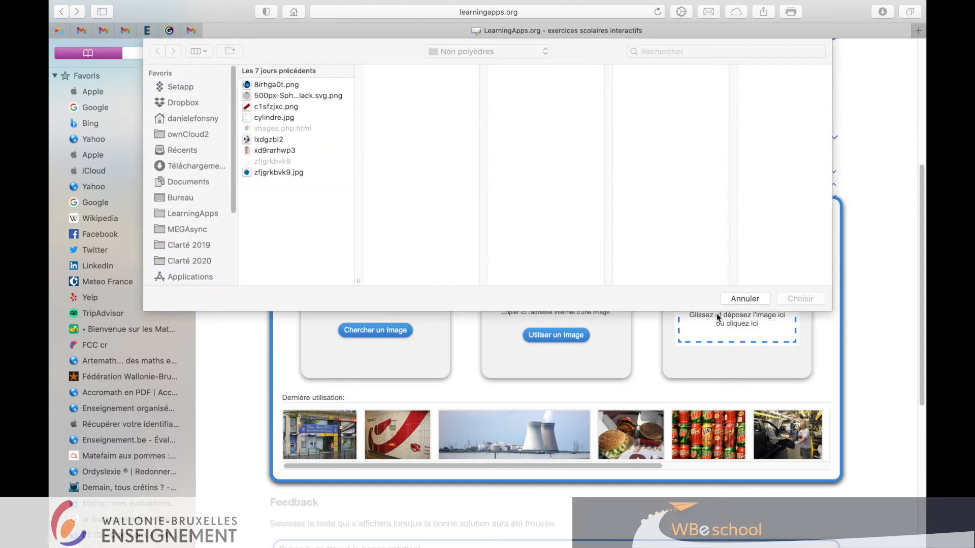
click(208, 214)
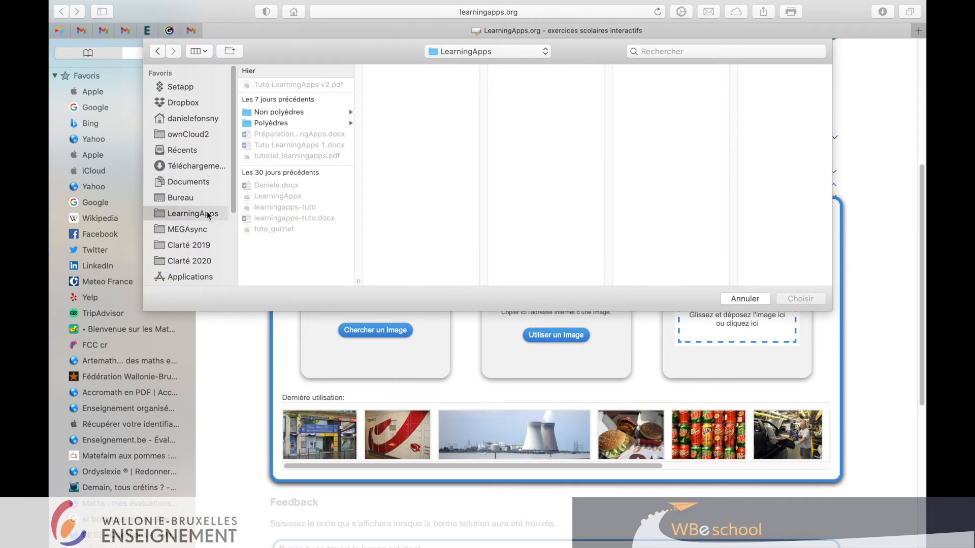
click(294, 123)
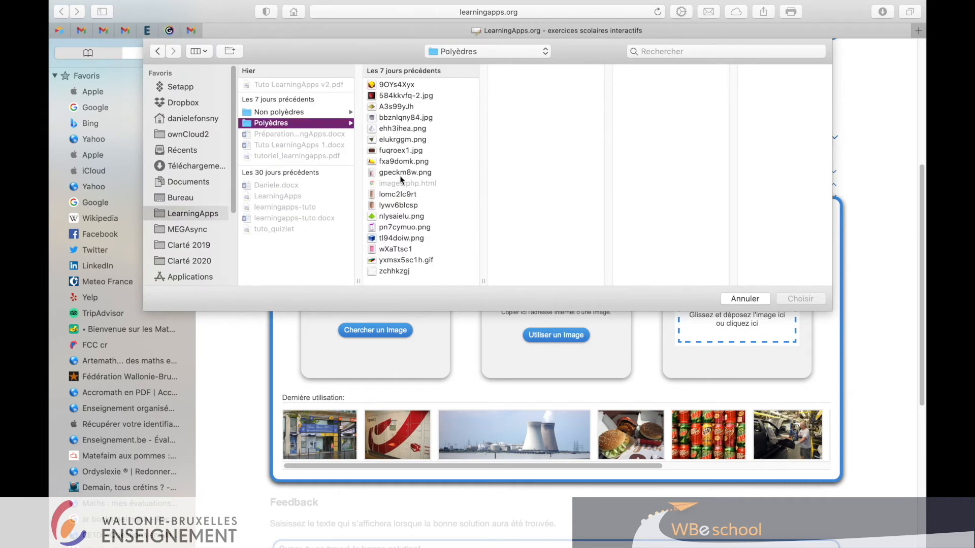
click(414, 227)
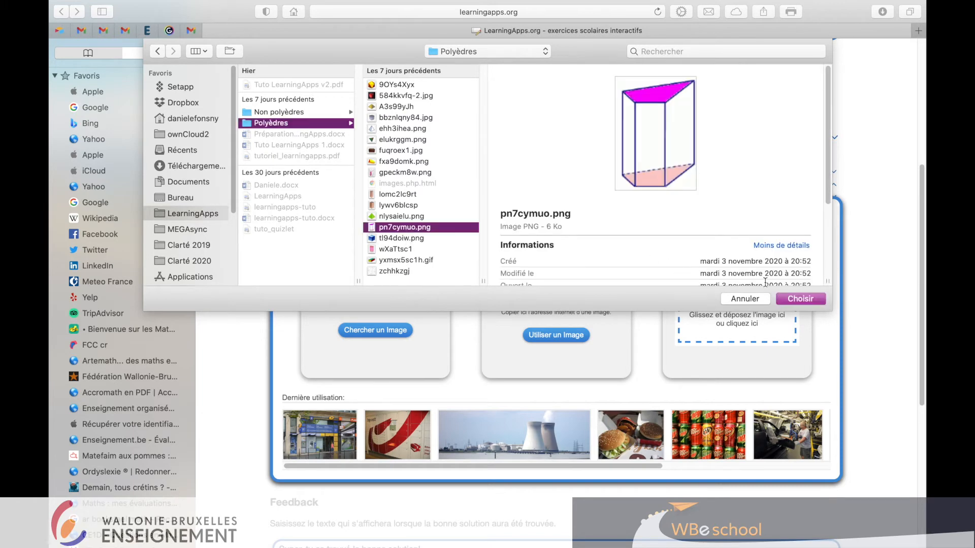
click(795, 298)
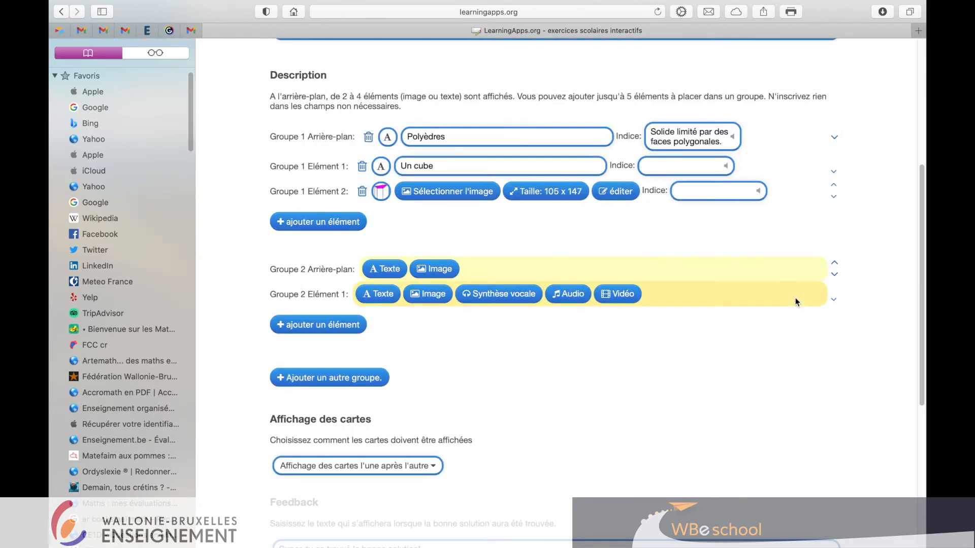
Add a third element to Group 1 and upload the image fxa9domk.png from the Polyèdres folder.
click(357, 220)
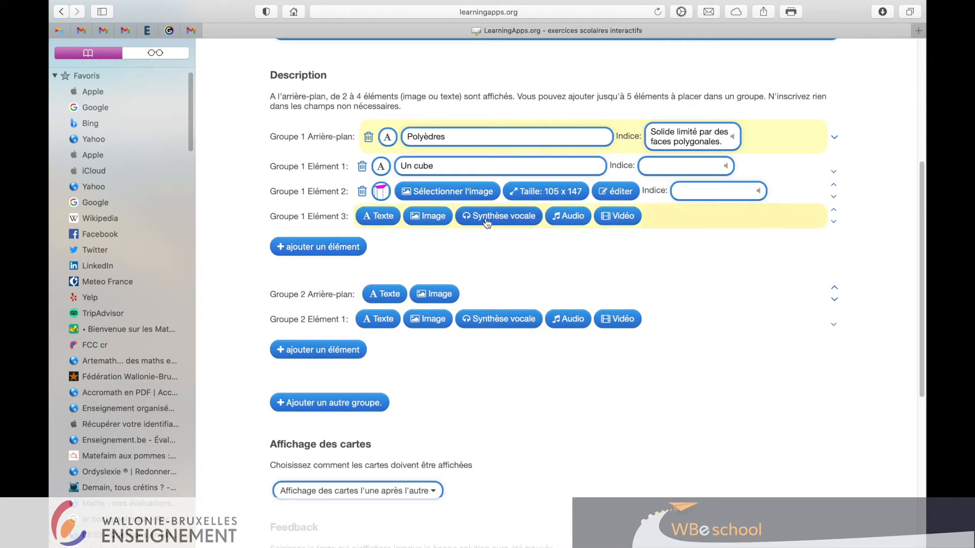
click(429, 216)
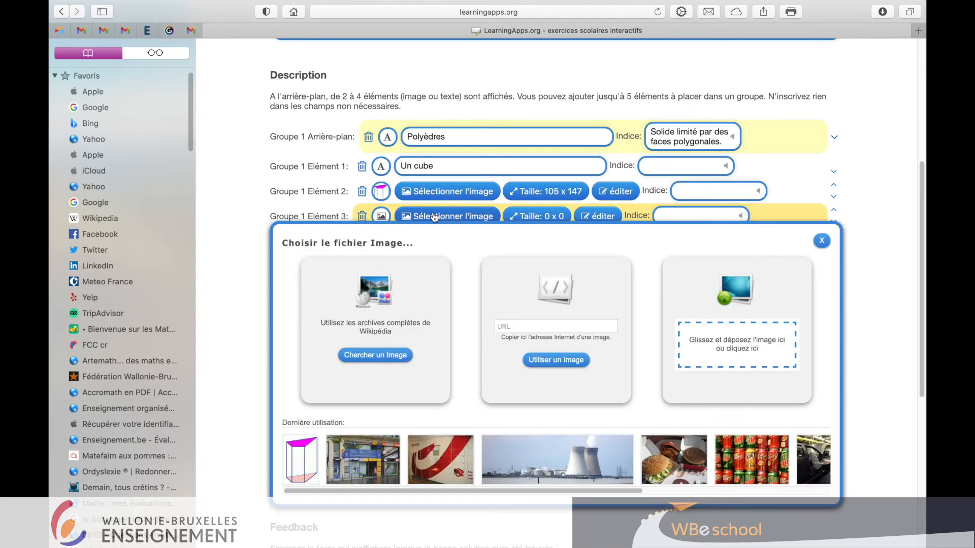
click(720, 333)
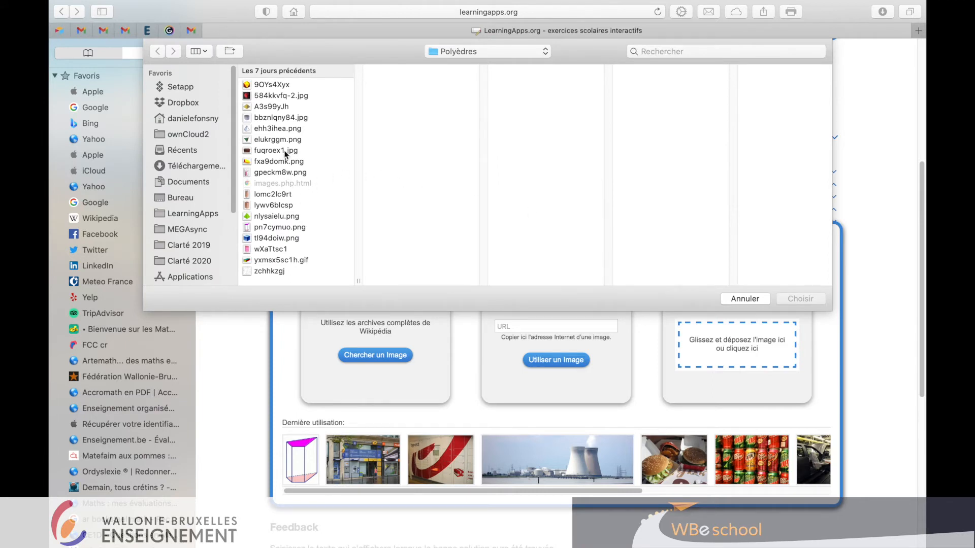
click(276, 162)
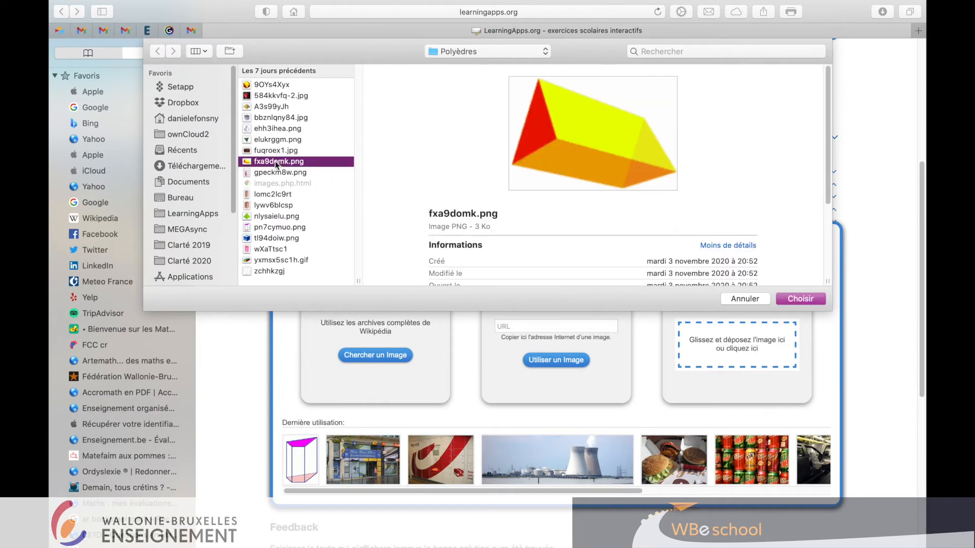
click(800, 299)
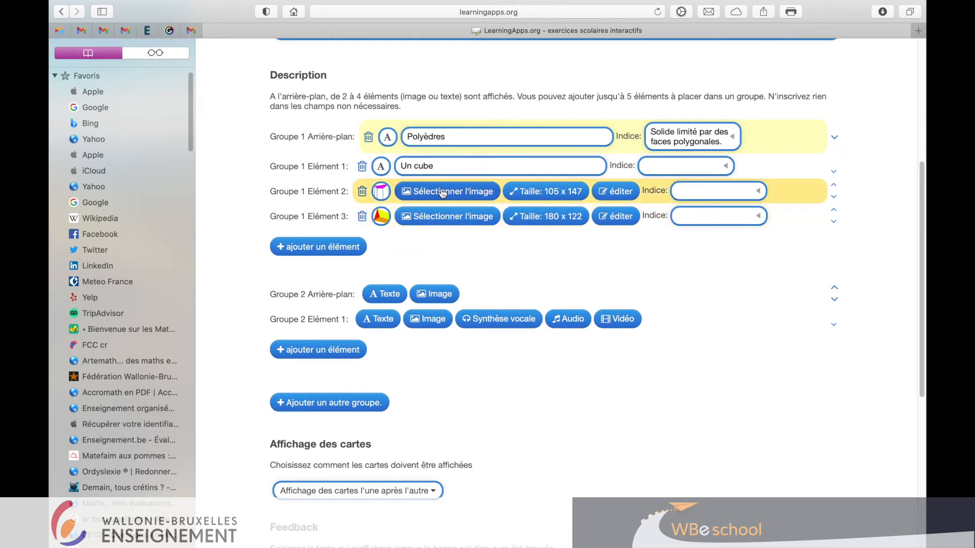
Set the Group 2 background text to "Non polyèdres" and its first element to the text "Une sphère".
click(386, 295)
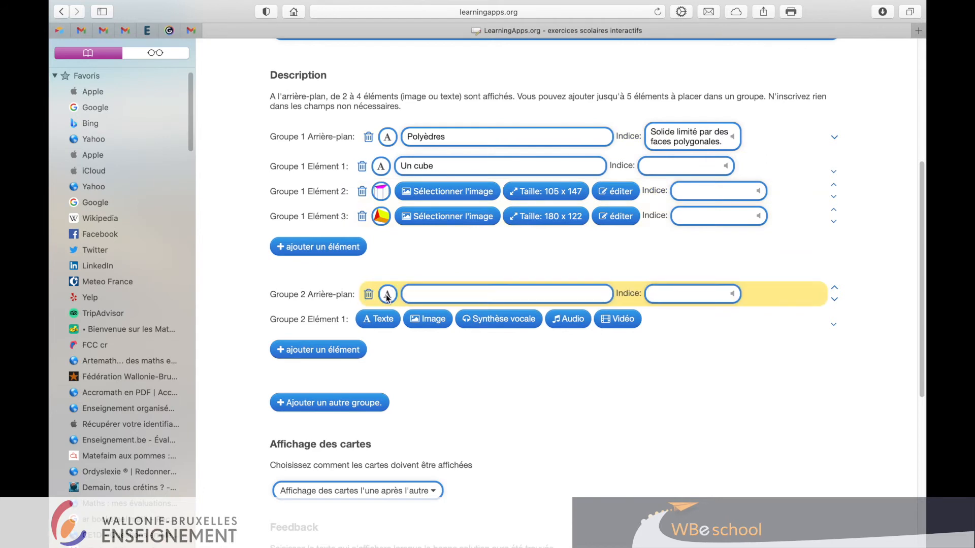
text(Non polyèdres)
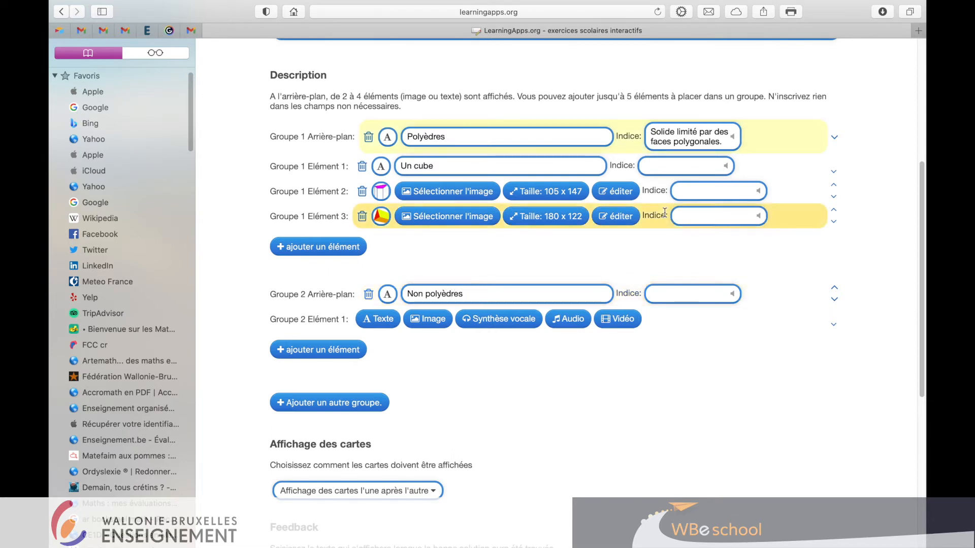
scroll(660, 289, down, 2)
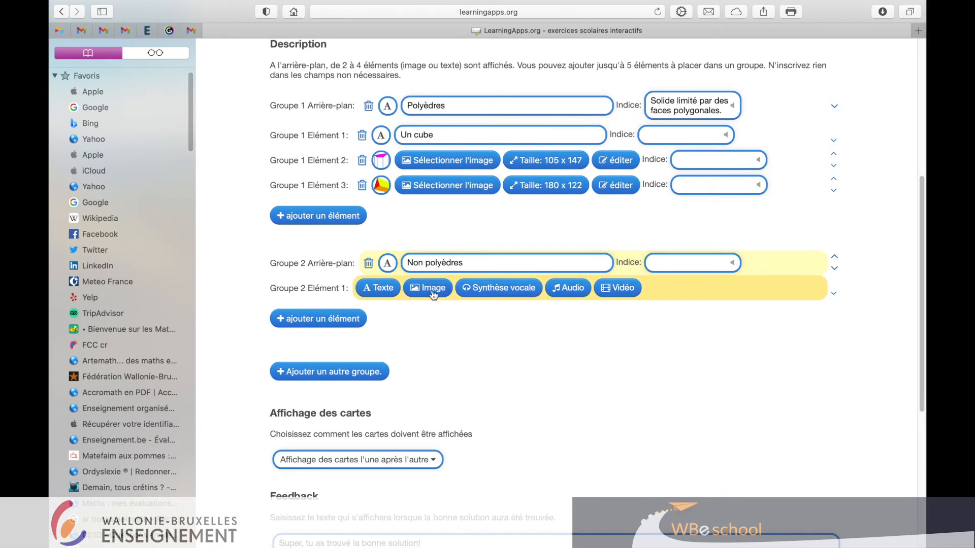
click(380, 294)
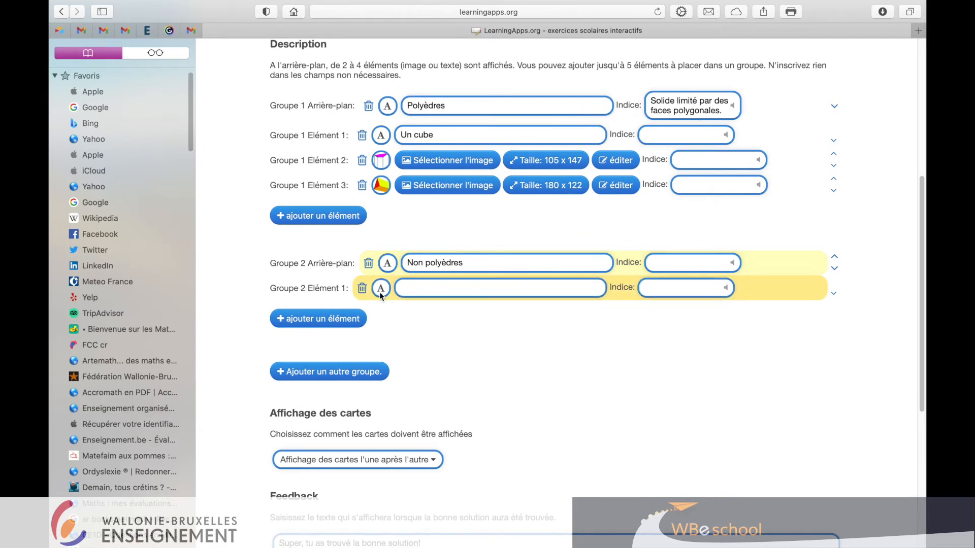
text(Une sphère)
Add a second element to Group 2 and upload the image lxdgzbl2 from the Non polyèdres folder in LearningApps.
click(348, 321)
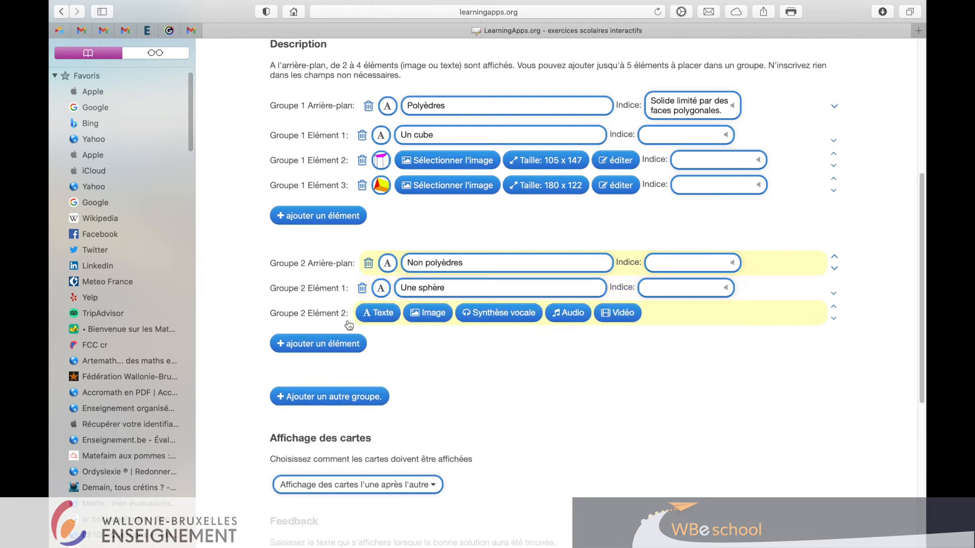
click(426, 314)
scroll(447, 336, down, 4)
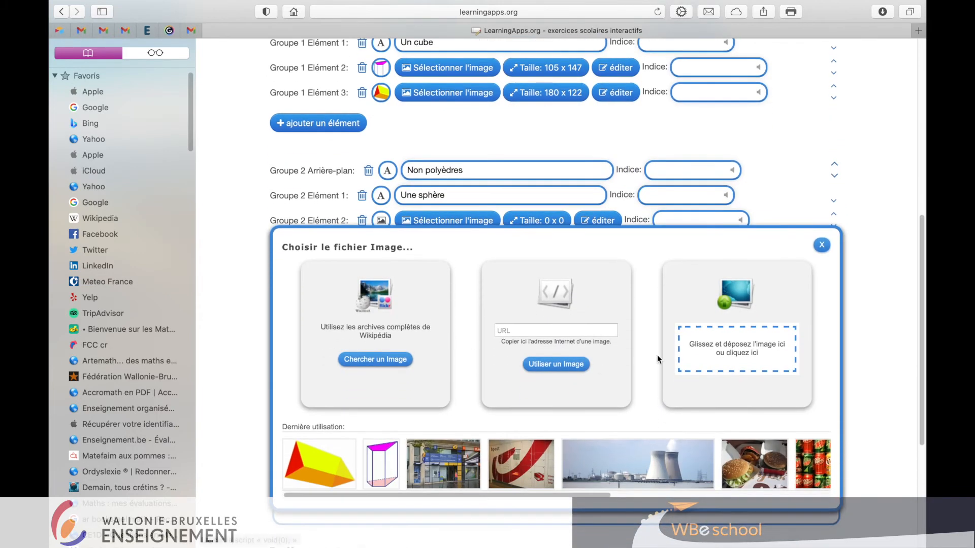
click(728, 349)
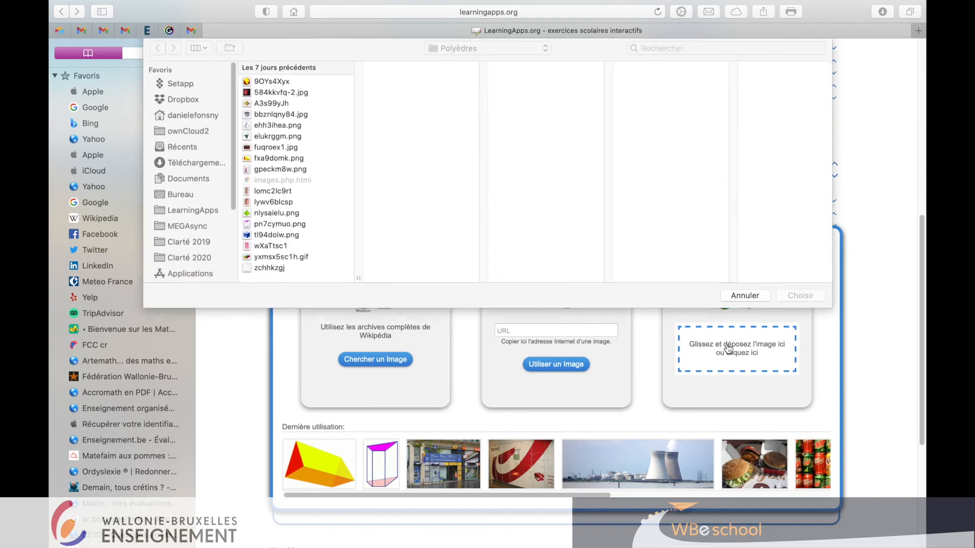
click(212, 214)
click(293, 114)
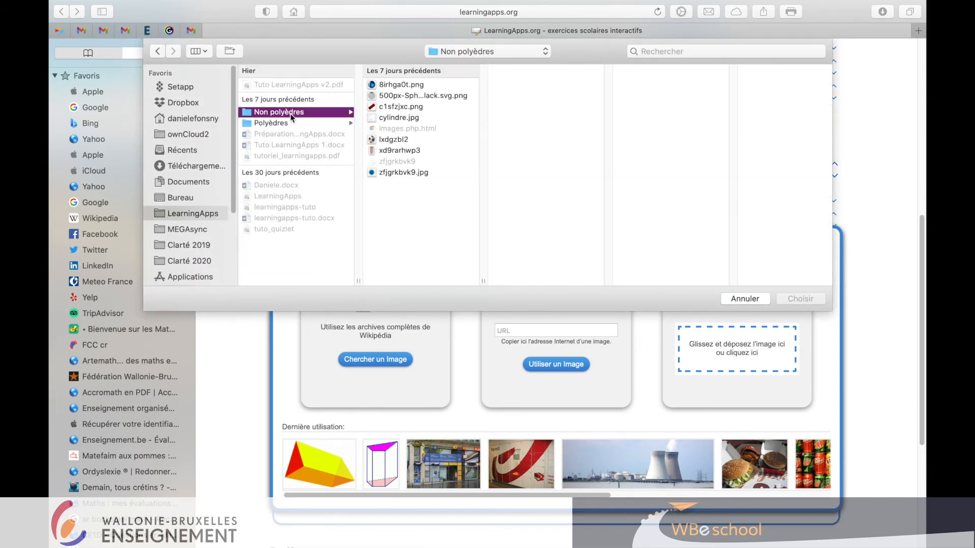
click(397, 140)
click(782, 297)
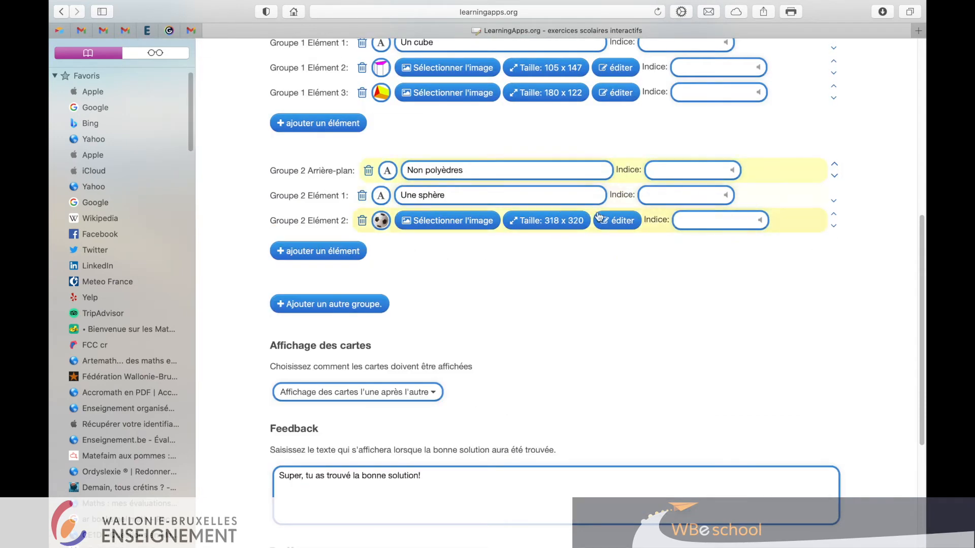
Add a third element to Group 2 and upload the image cylindre.jpg from the Non polyèdres folder.
click(345, 250)
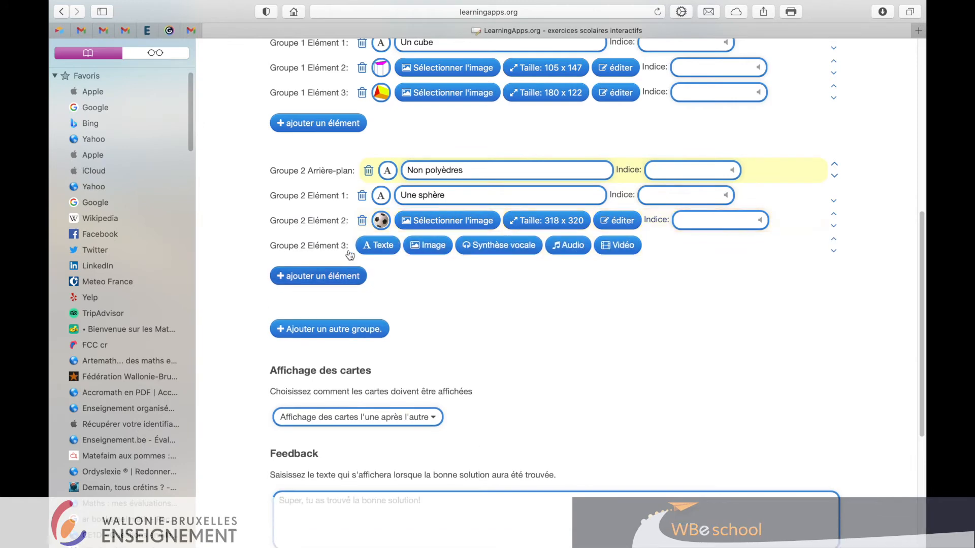
click(429, 245)
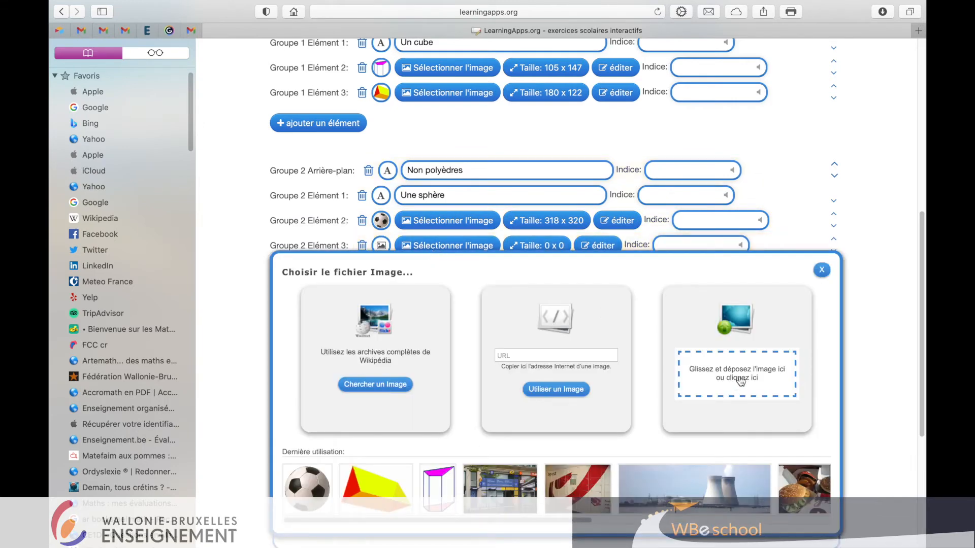
click(734, 385)
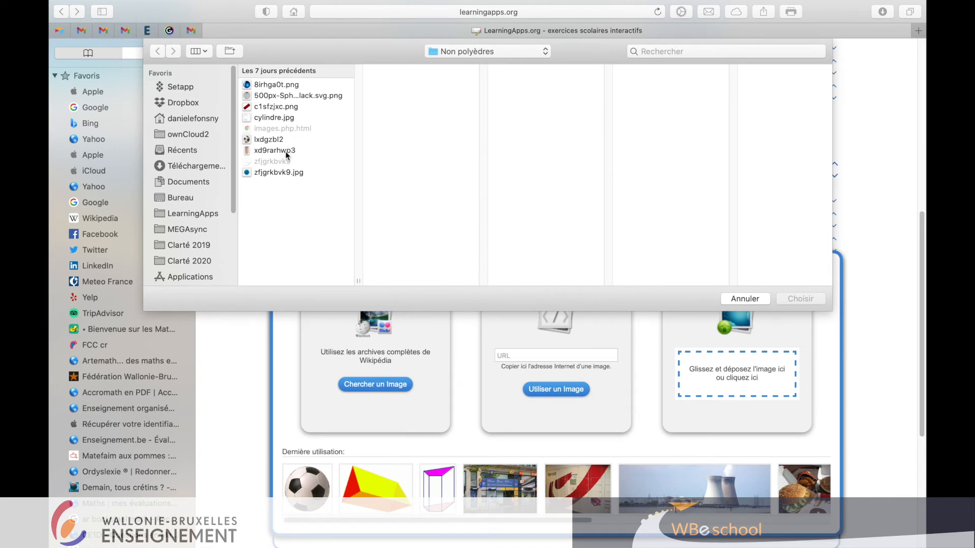
click(284, 118)
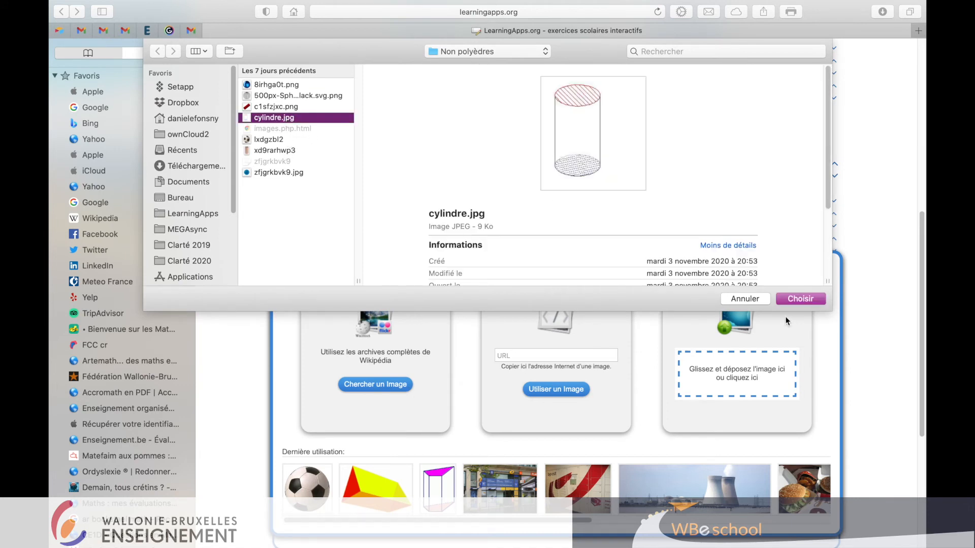
click(797, 298)
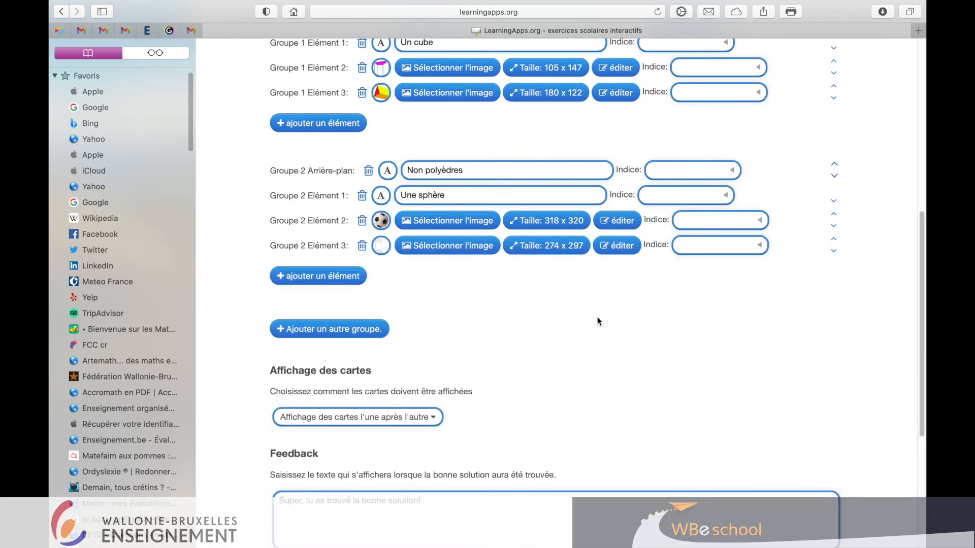
Set the card display mode to "Affichage des cartes l'une après l'autre".
scroll(598, 321, down, 2)
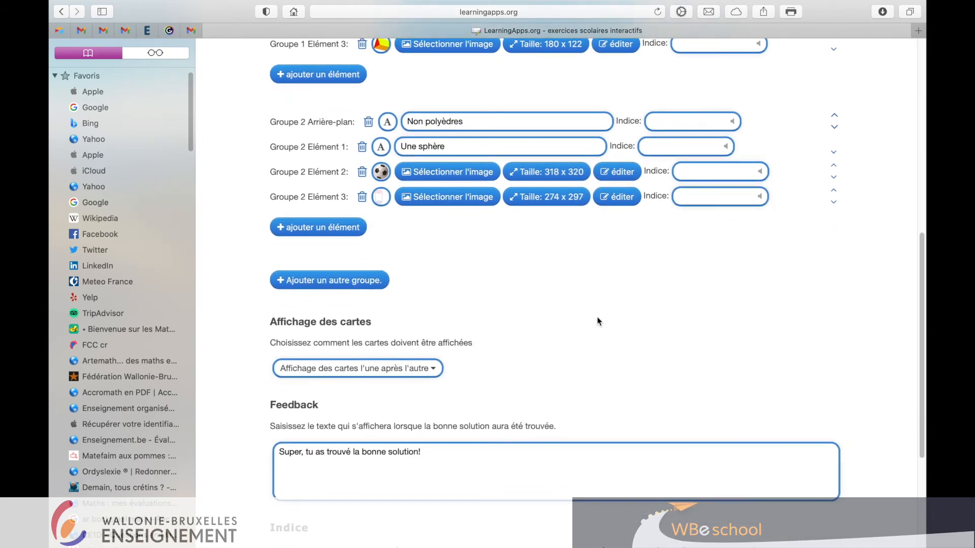
scroll(597, 318, down, 2)
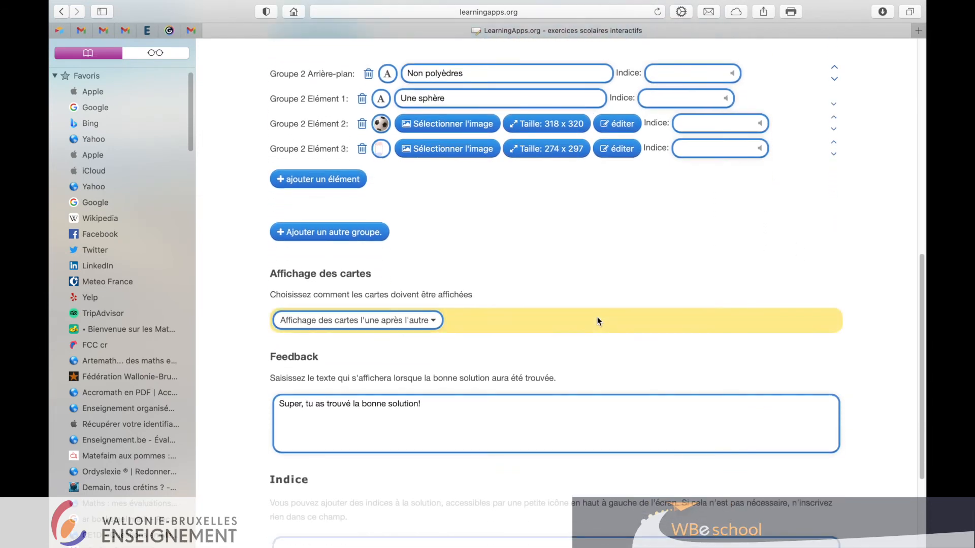
scroll(597, 320, down, 1)
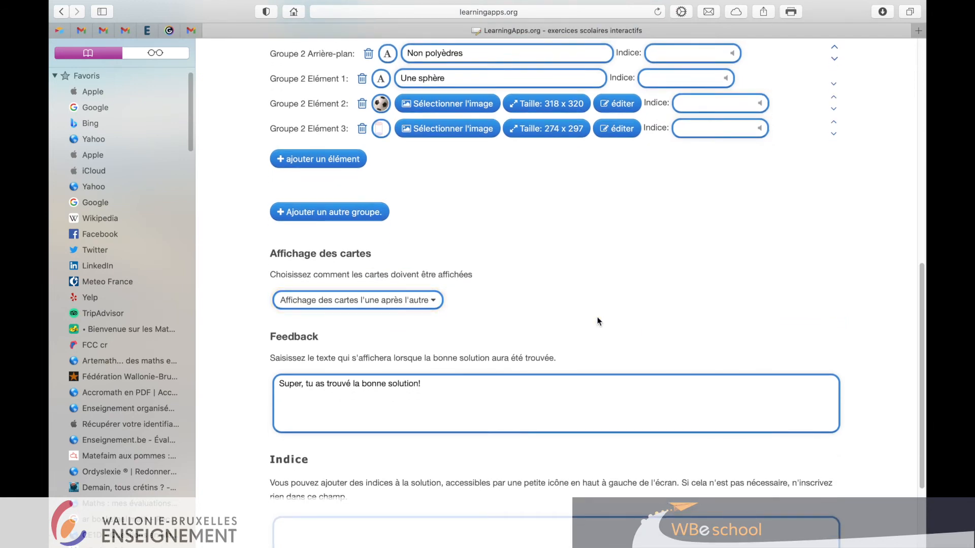
click(433, 301)
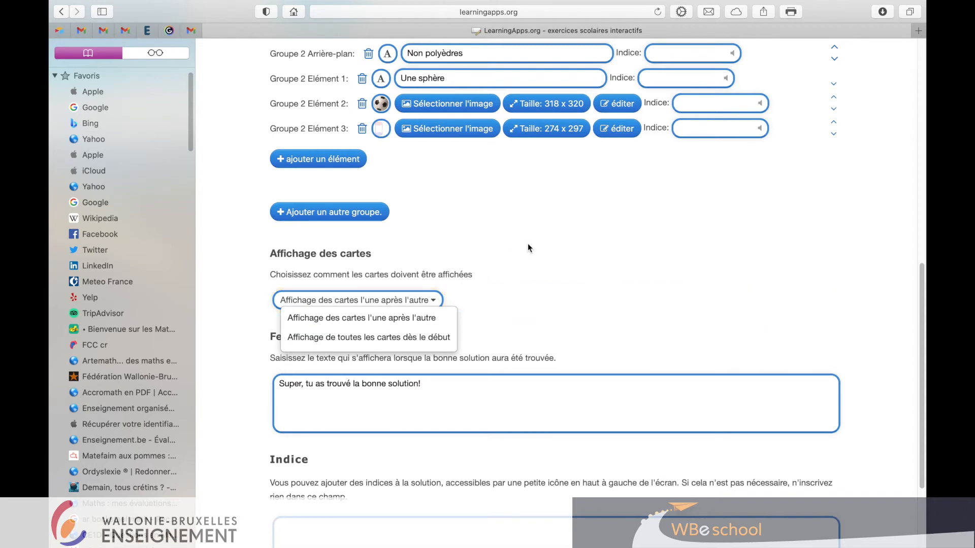
scroll(528, 246, down, 1)
click(472, 384)
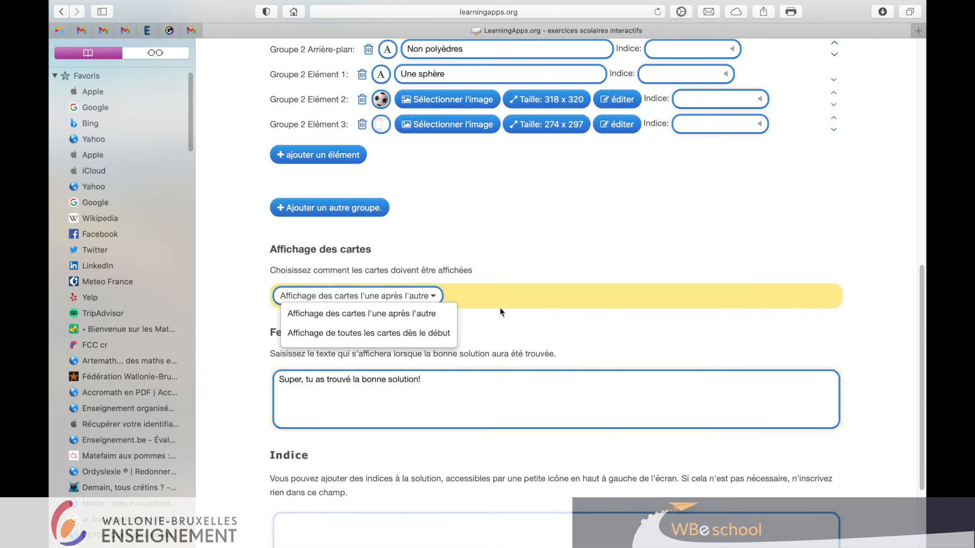
click(439, 314)
Preview the exercise and dismiss its "Consigne" message.
scroll(438, 409, down, 3)
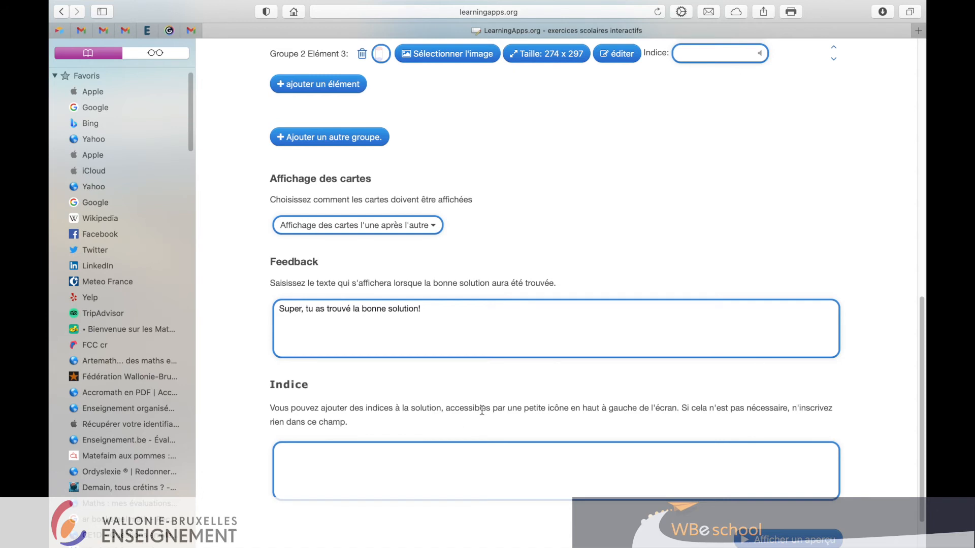
scroll(482, 410, down, 2)
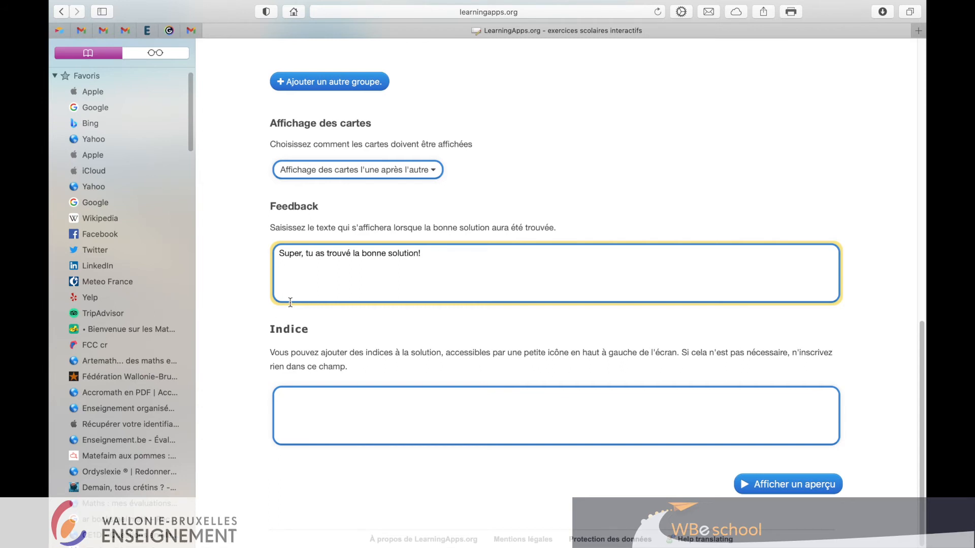
click(772, 487)
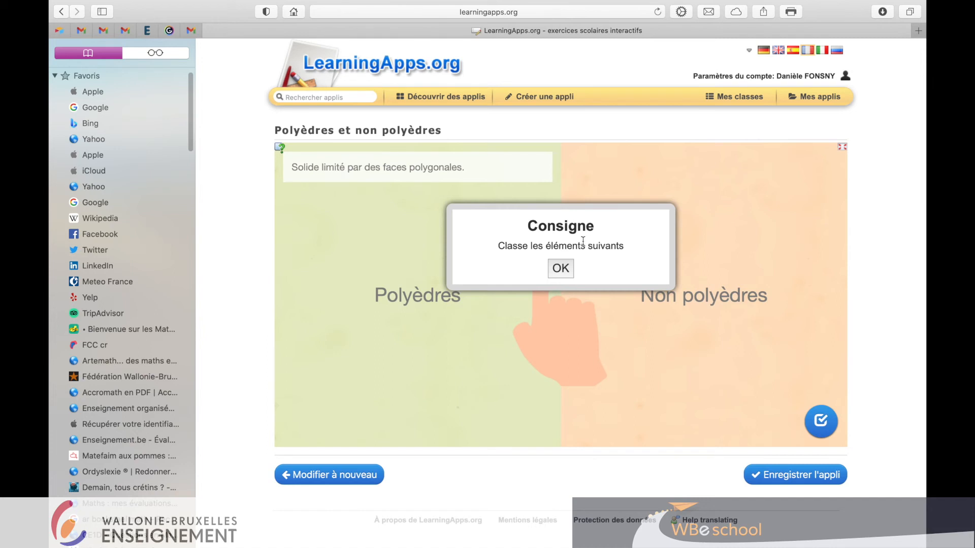
click(564, 271)
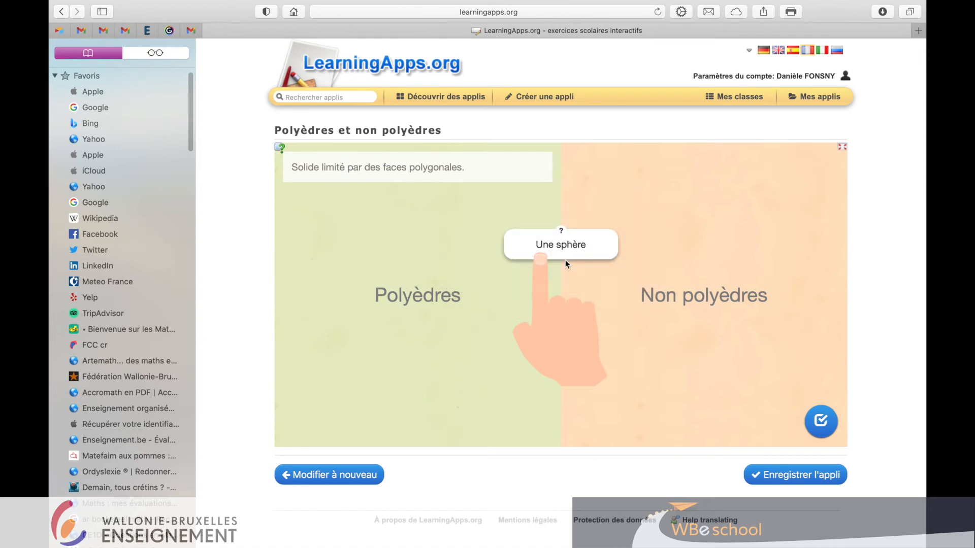
Test the preview by sorting the six cards into Polyèdres and Non polyèdres, check the solution and dismiss the feedback.
drag(565, 248, 804, 159)
drag(551, 246, 311, 233)
drag(542, 278, 780, 278)
drag(568, 252, 647, 373)
drag(578, 274, 354, 395)
drag(600, 230, 524, 361)
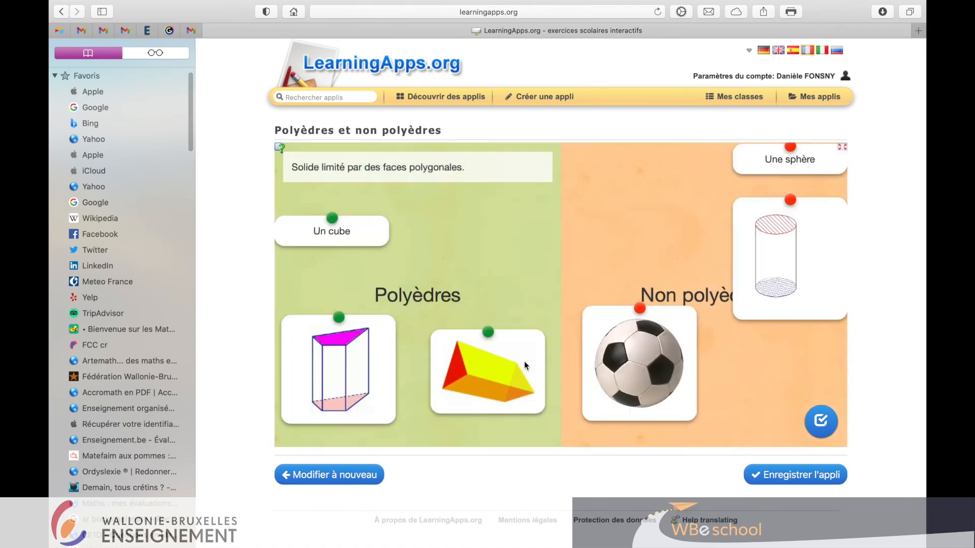
click(828, 425)
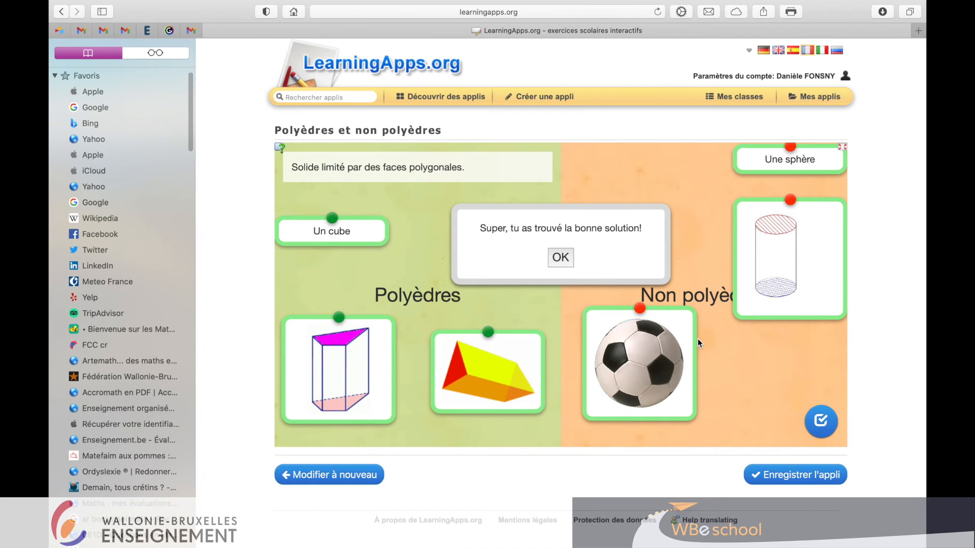
click(560, 259)
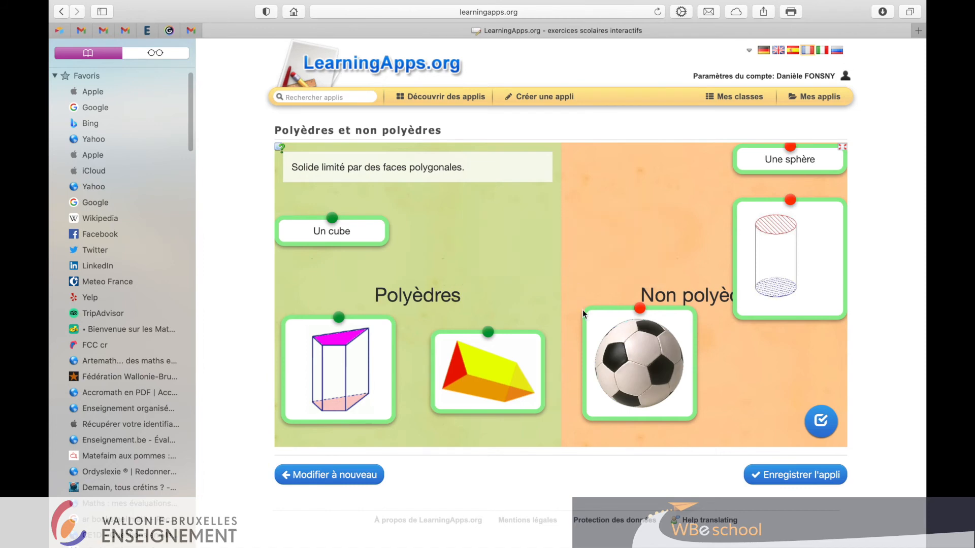
Test a wrong answer by checking the cylinder card under Polyèdres, then return it to Non polyèdres and recheck.
drag(747, 263, 470, 254)
click(819, 430)
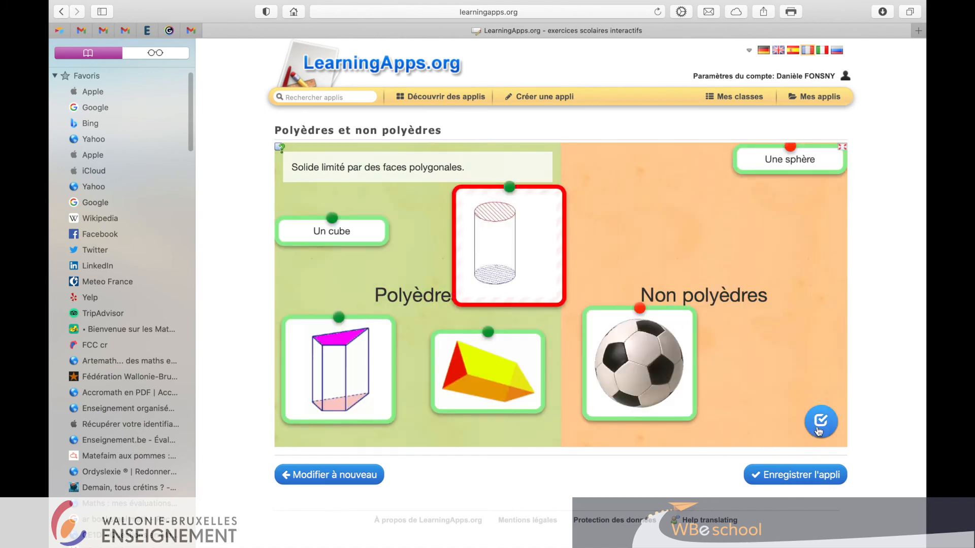
drag(543, 242, 655, 229)
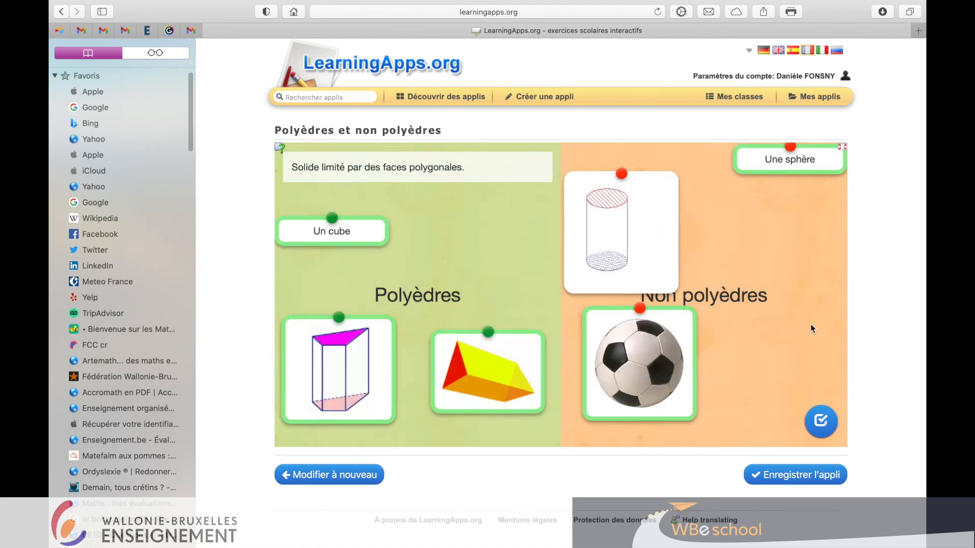
click(821, 433)
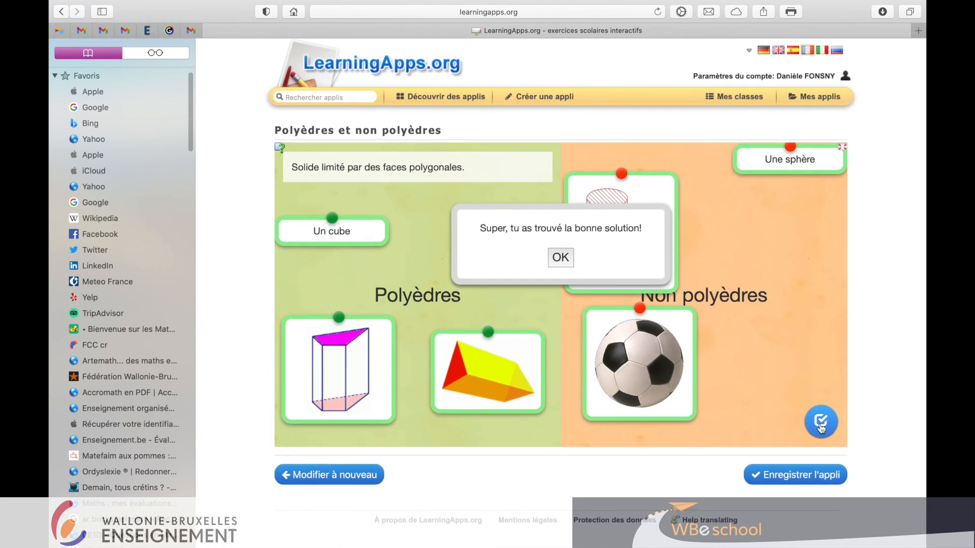
Save the Polyèdres et non polyèdres app and open the Mes applis collection.
click(807, 476)
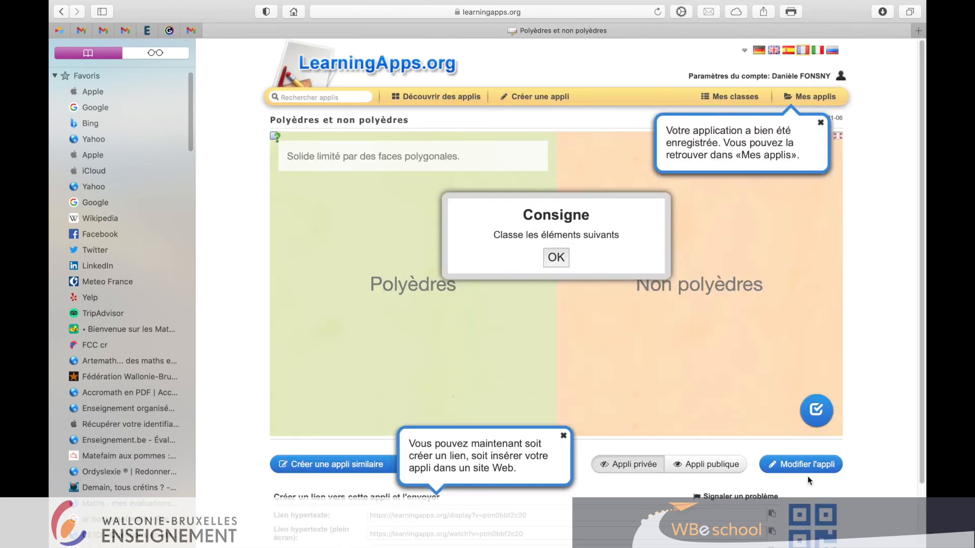
click(808, 99)
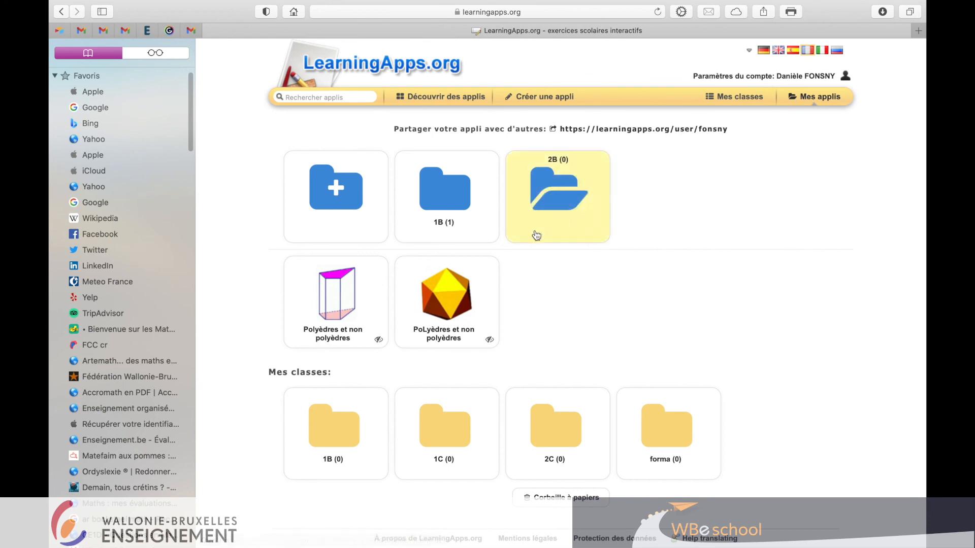
View the usage statistics of the app with the yellow icosahedron thumbnail, then close them.
mouse_move(442, 325)
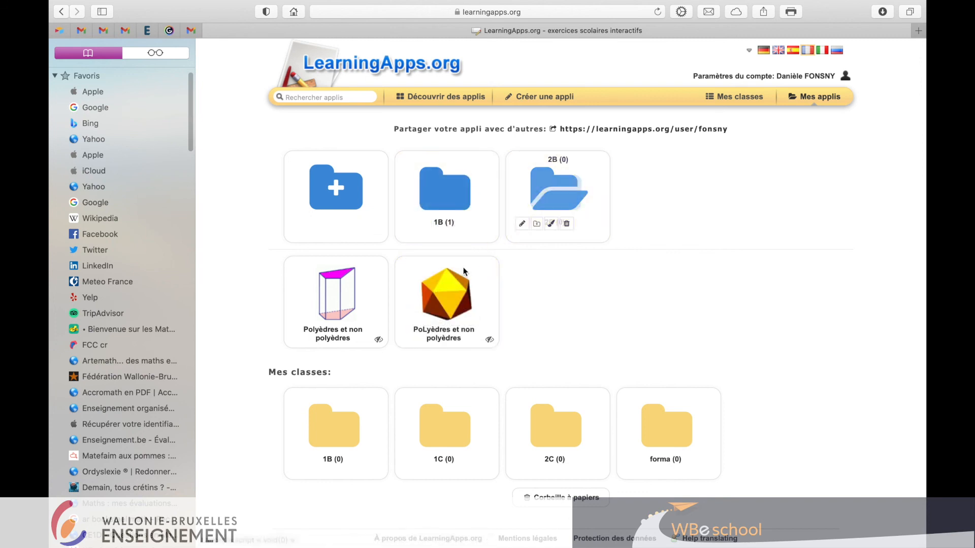
click(456, 323)
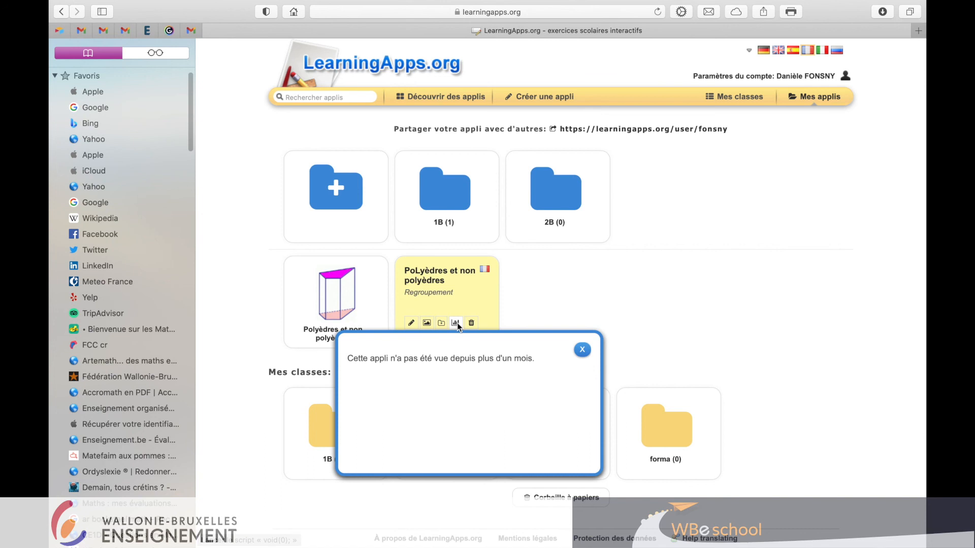
click(581, 351)
Delete the "Polyèdres et non polyèdres" app that has the prism thumbnail.
mouse_move(472, 339)
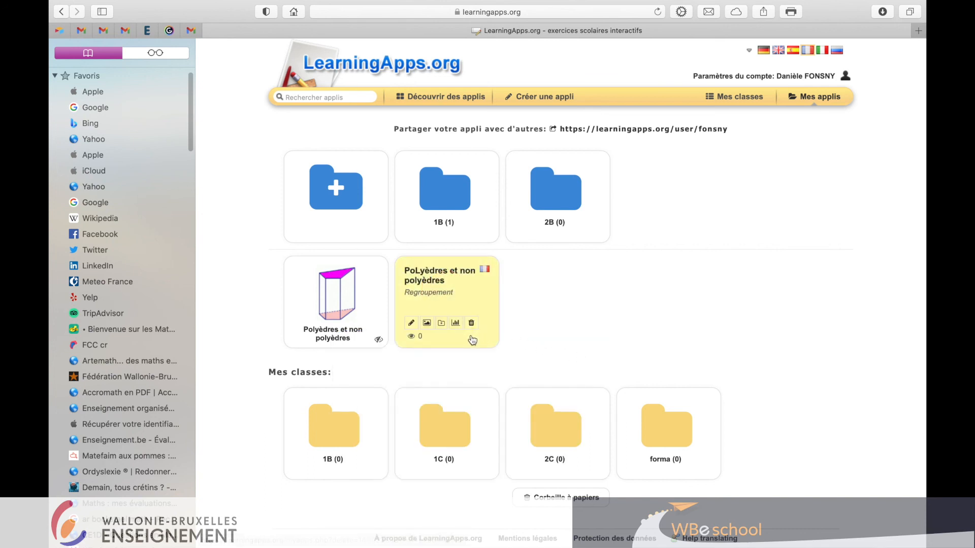
mouse_move(361, 327)
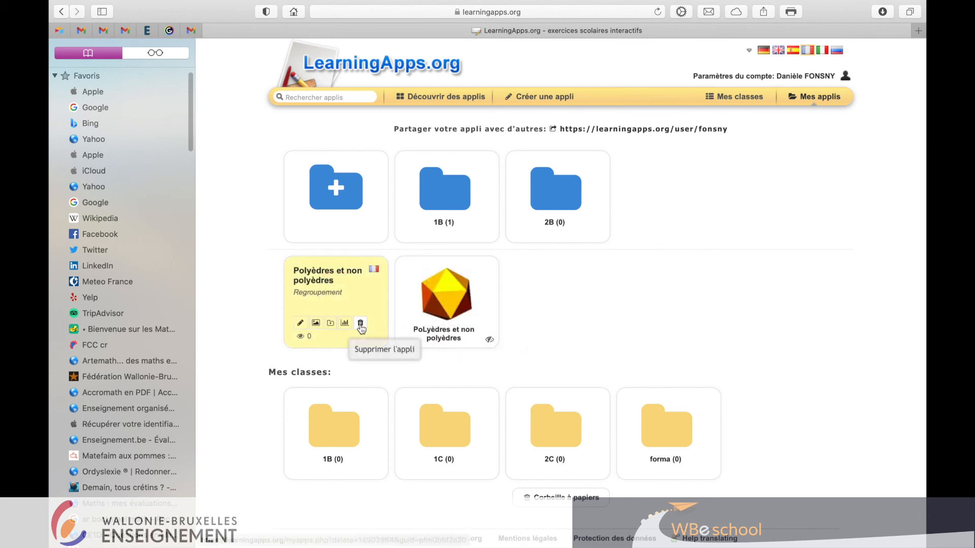
click(361, 325)
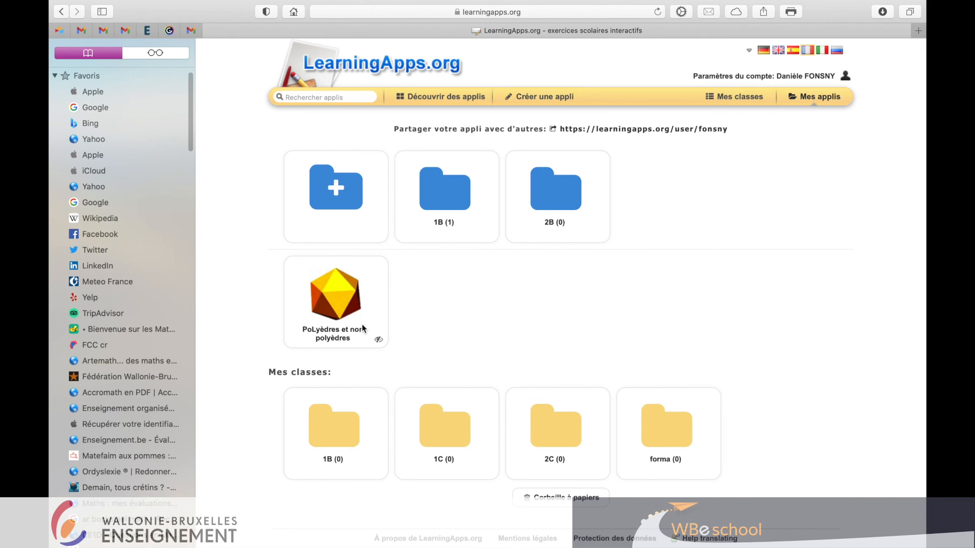
mouse_move(363, 328)
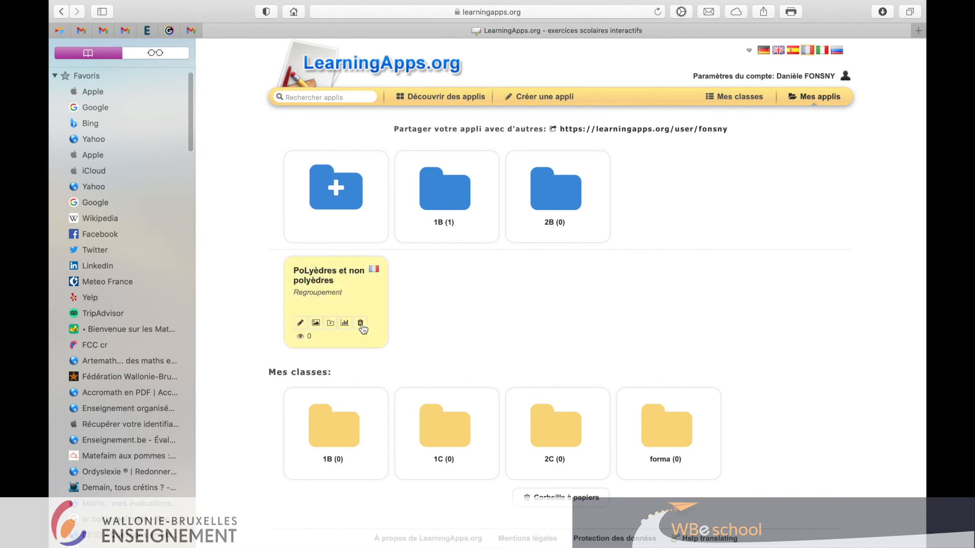
key(super+shift+5)
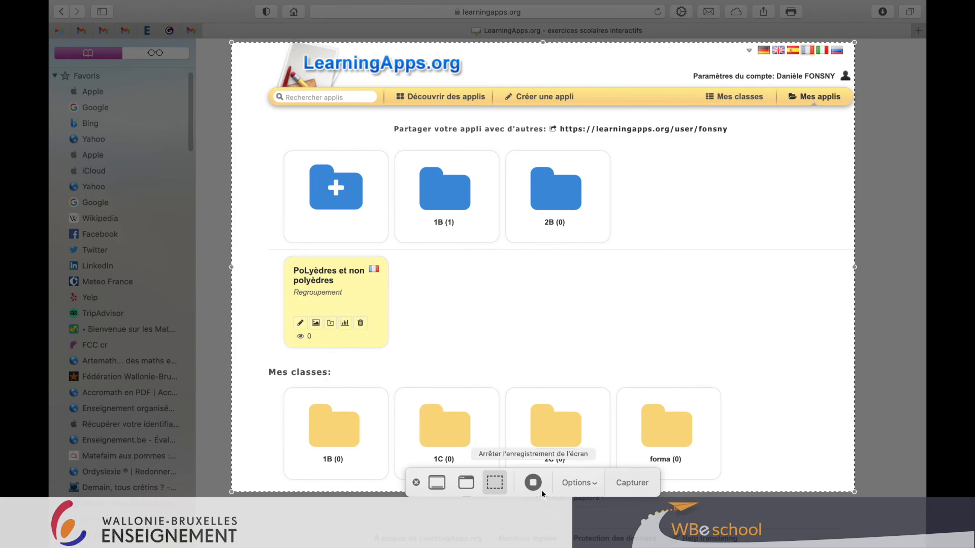